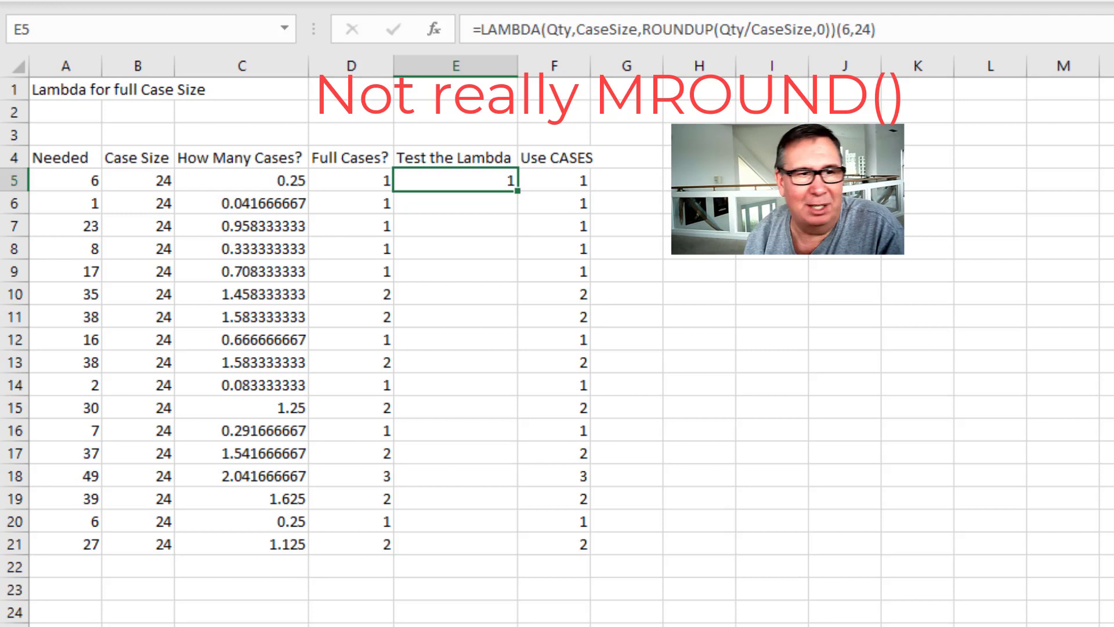
Enter 54 as the first Needed quantity in A5
click(242, 180)
click(137, 180)
click(65, 180)
text(54)
key(ctrl+Return)
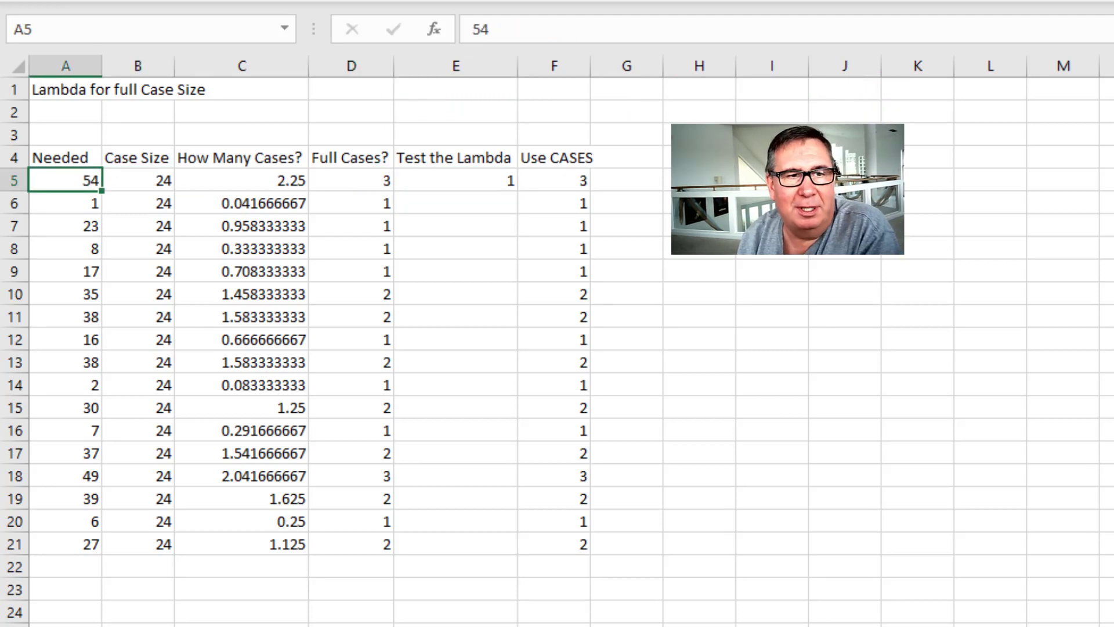
Review row 5's Case Size, 2.25-case quotient and ROUNDUP result of 3 full cases
click(138, 180)
click(242, 180)
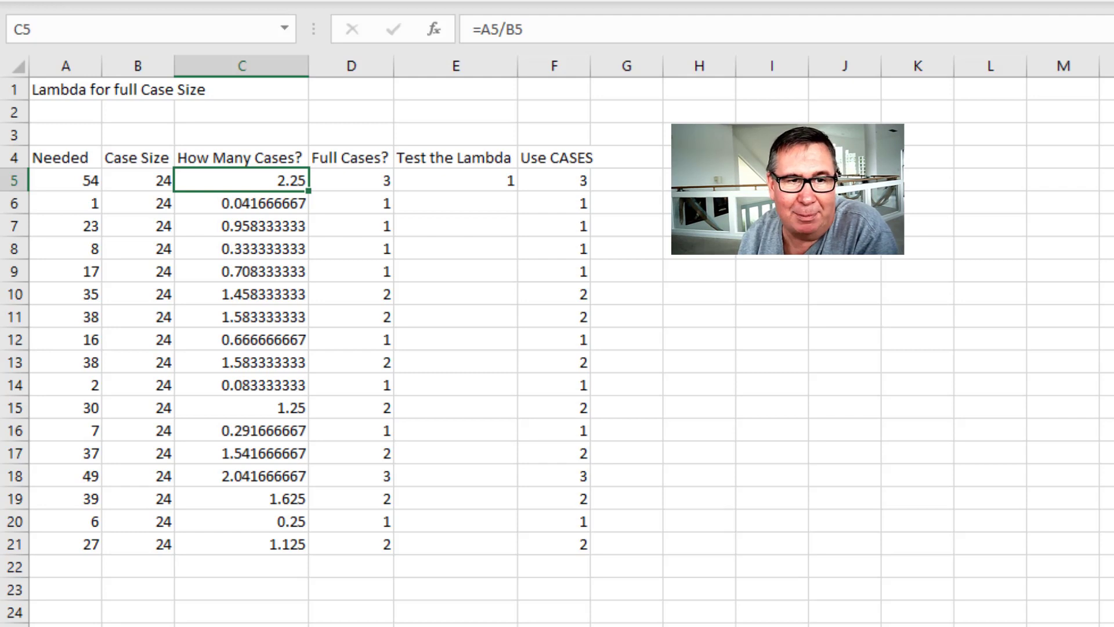
click(351, 180)
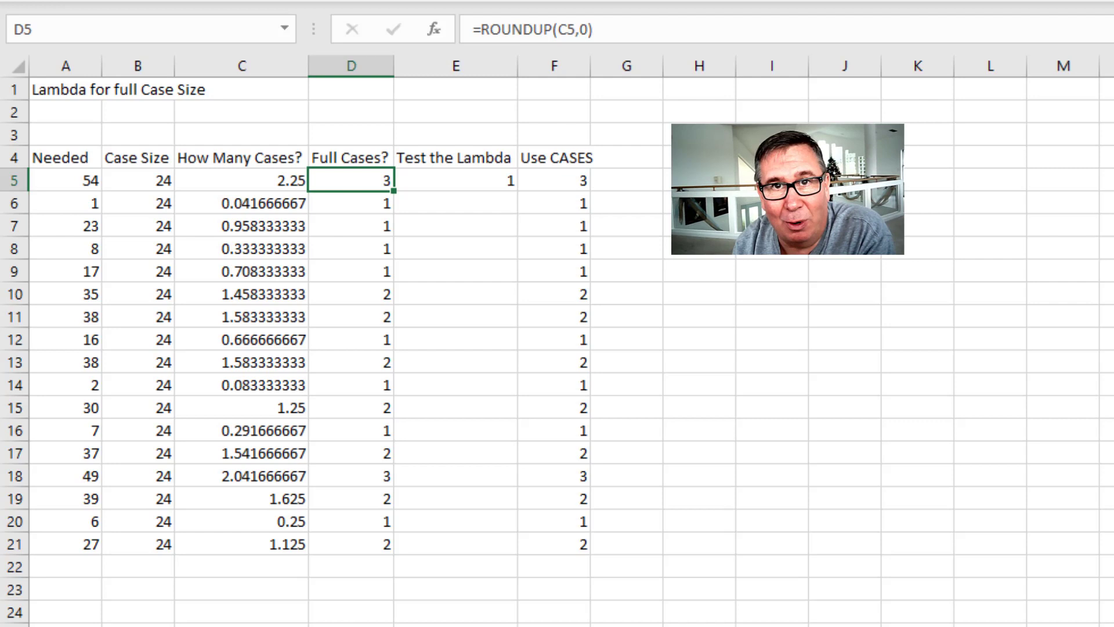
click(455, 181)
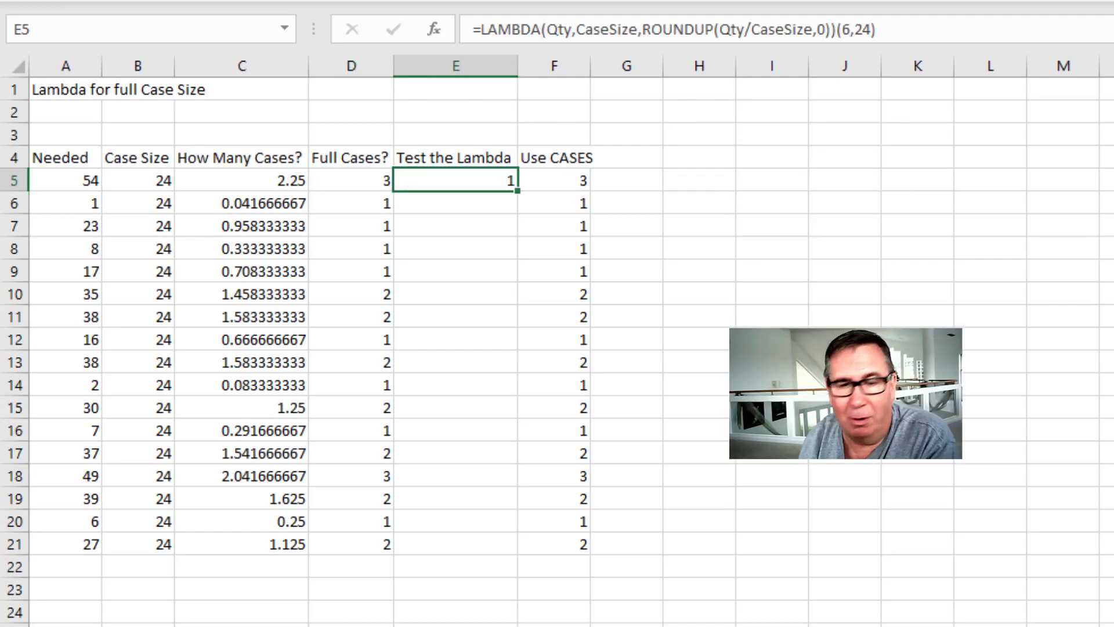
key(F2)
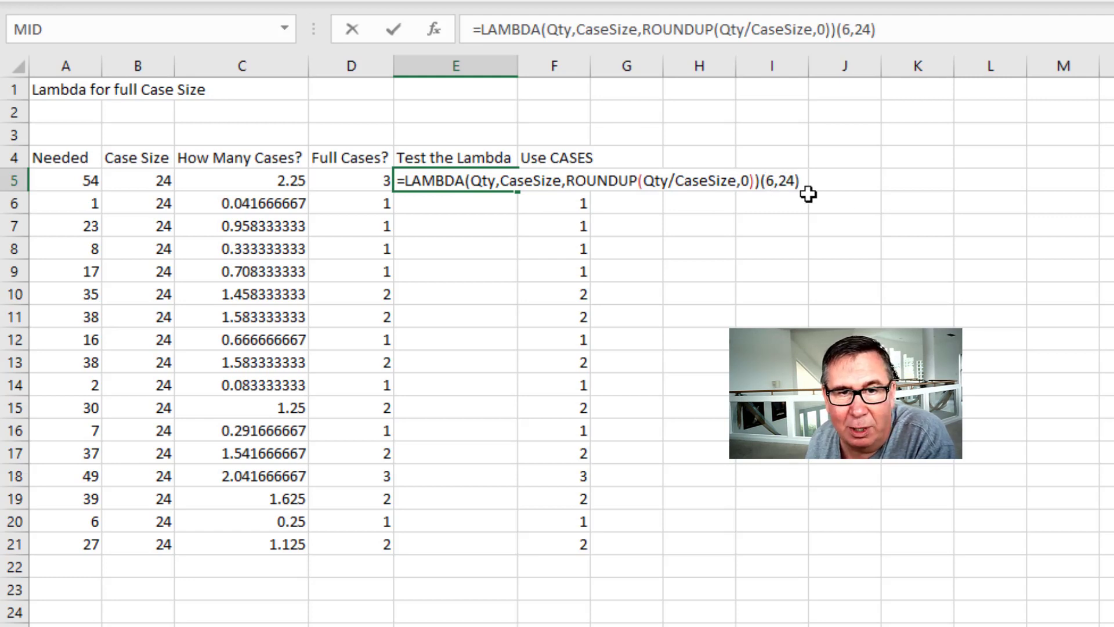
key(Return)
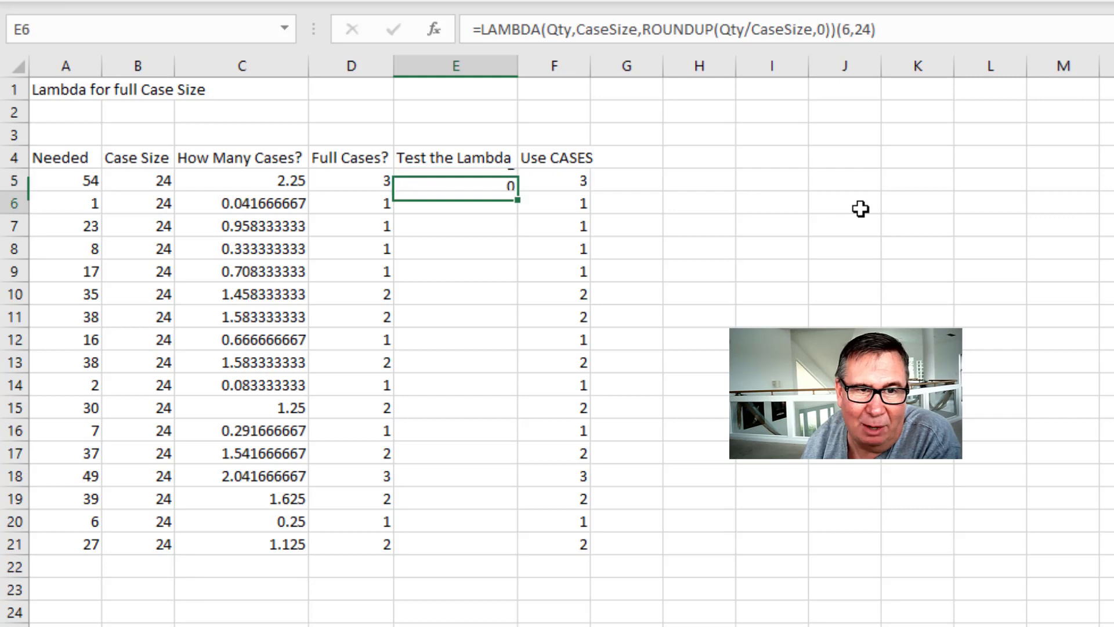
key(Up)
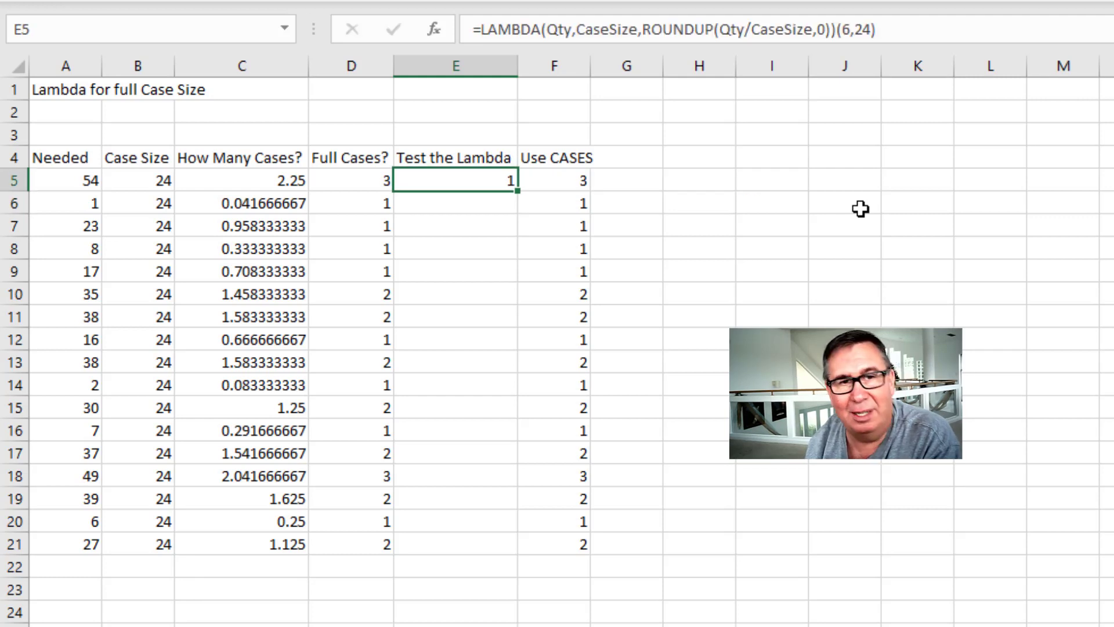
key(F2)
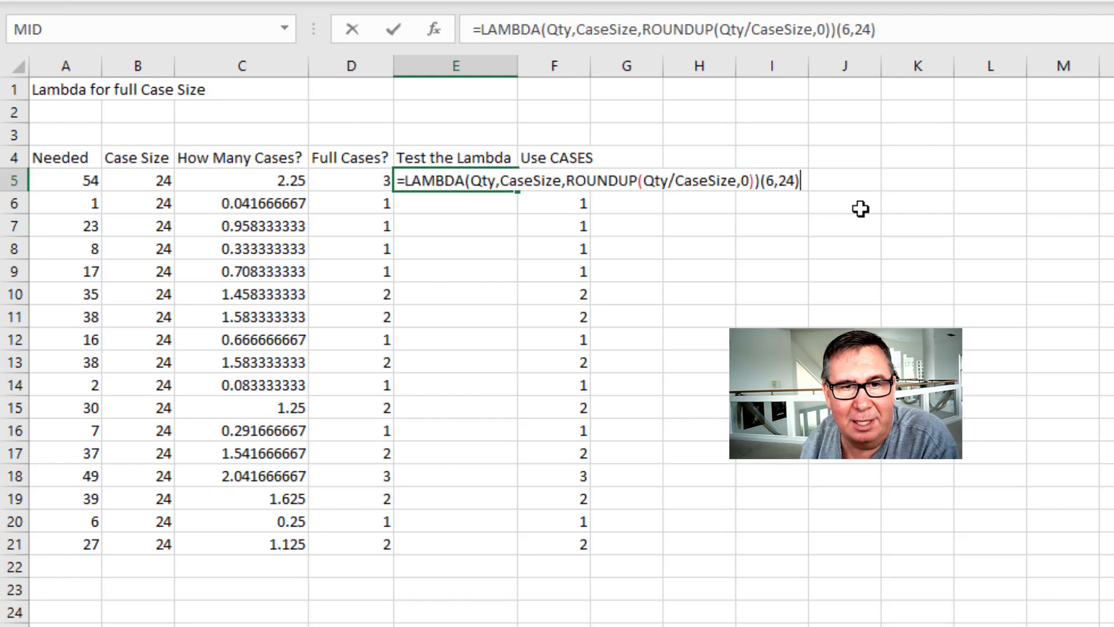
key(Left)
key(Left)
key(Left)
key(Left)
key(Left)
key(Left)
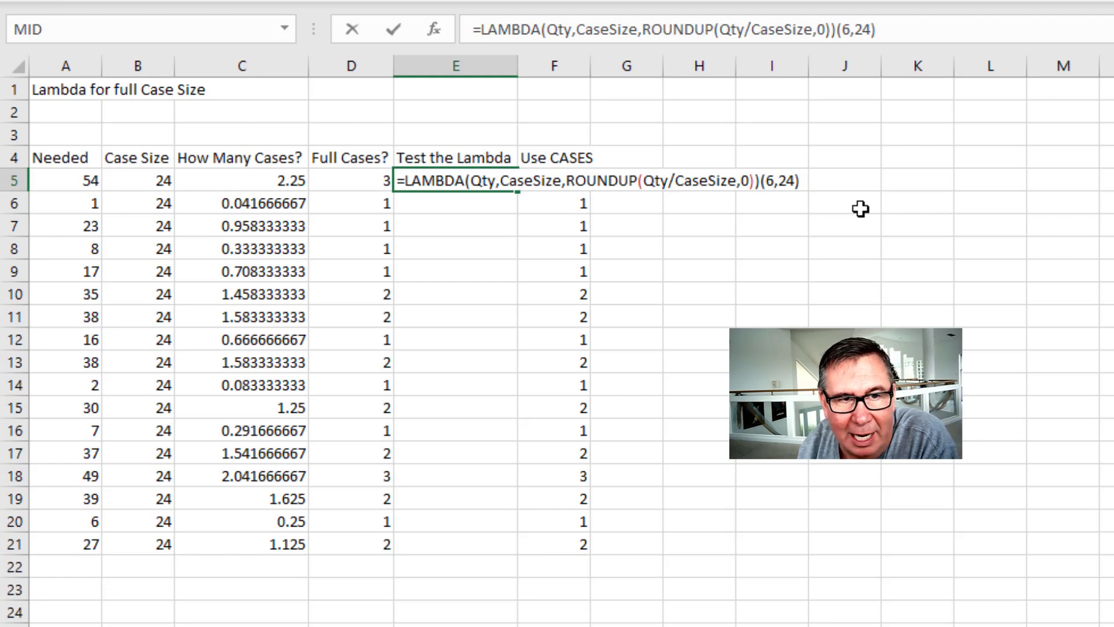
key(shift+Home)
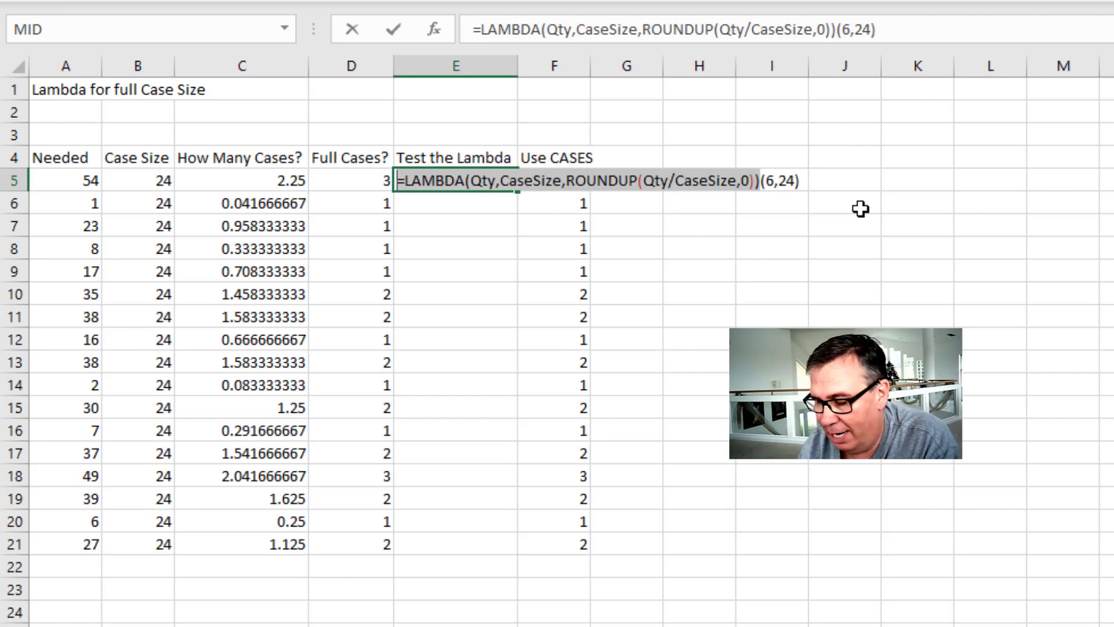
Leave E5 unchanged and view the CASES LAMBDA definition in Name Manager
key(ctrl+Return)
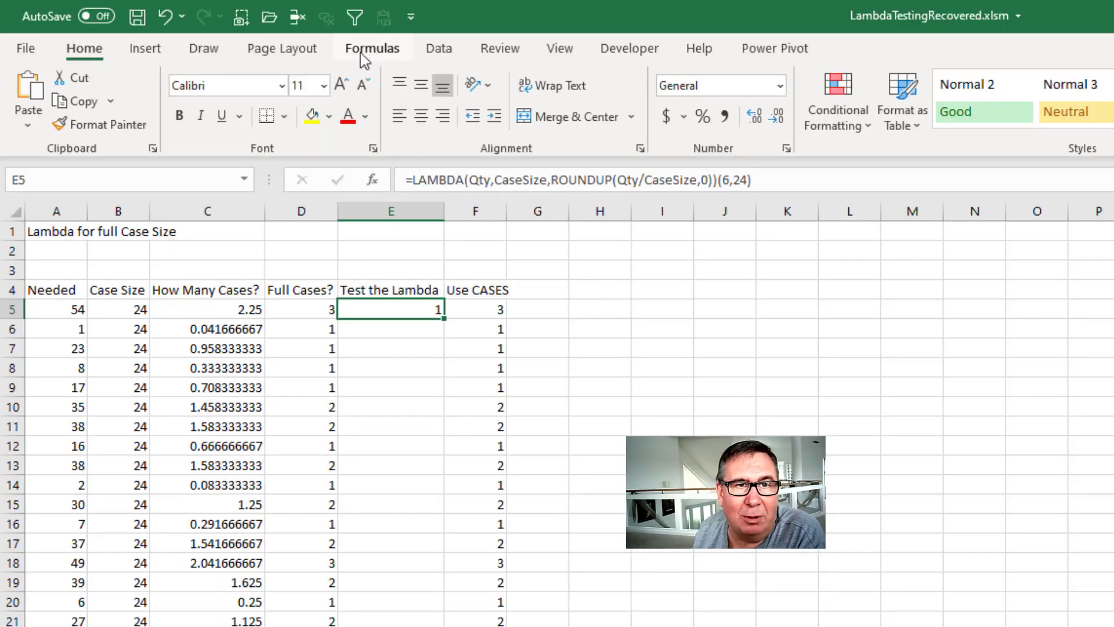
click(364, 50)
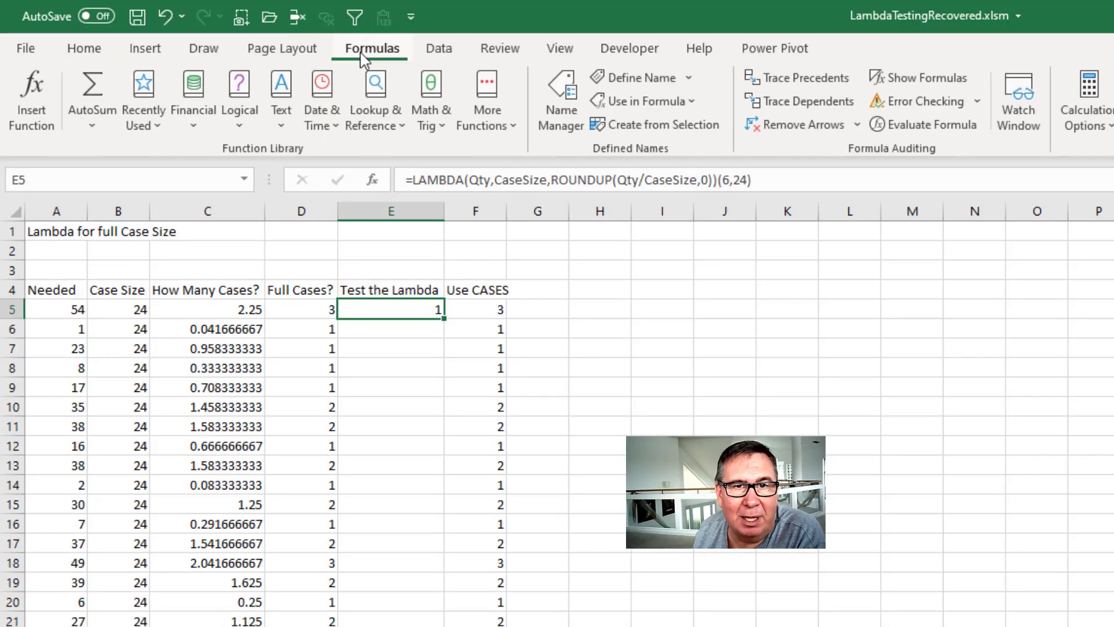
click(641, 79)
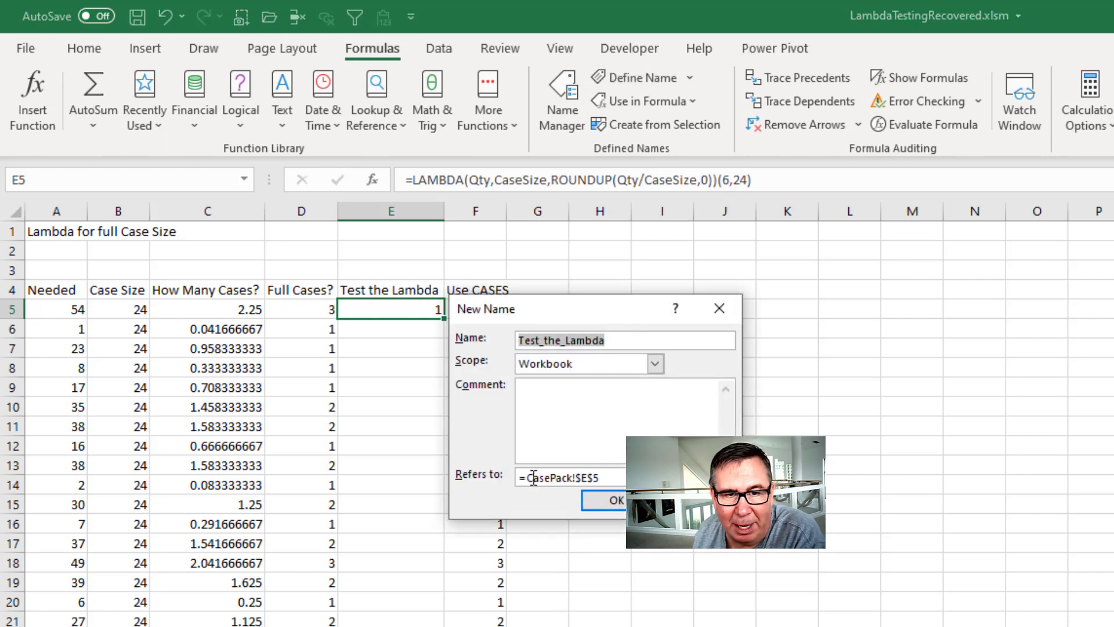
click(613, 500)
click(561, 99)
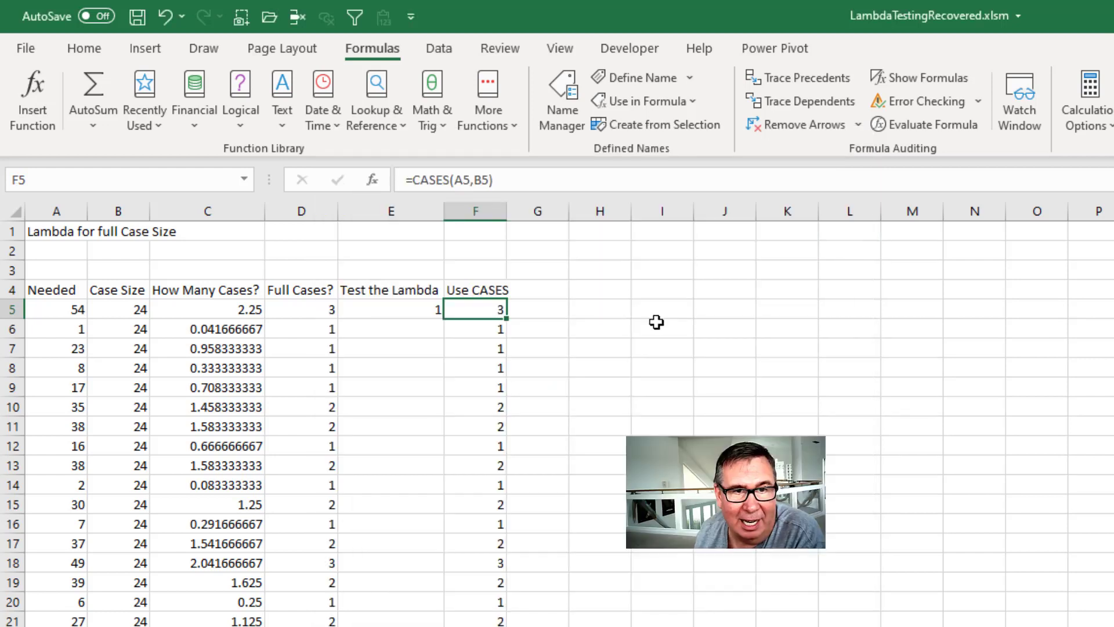
Enter =CASES(A5,B5) in G5, returning 3, then move to the hypotenuse sheet
click(556, 310)
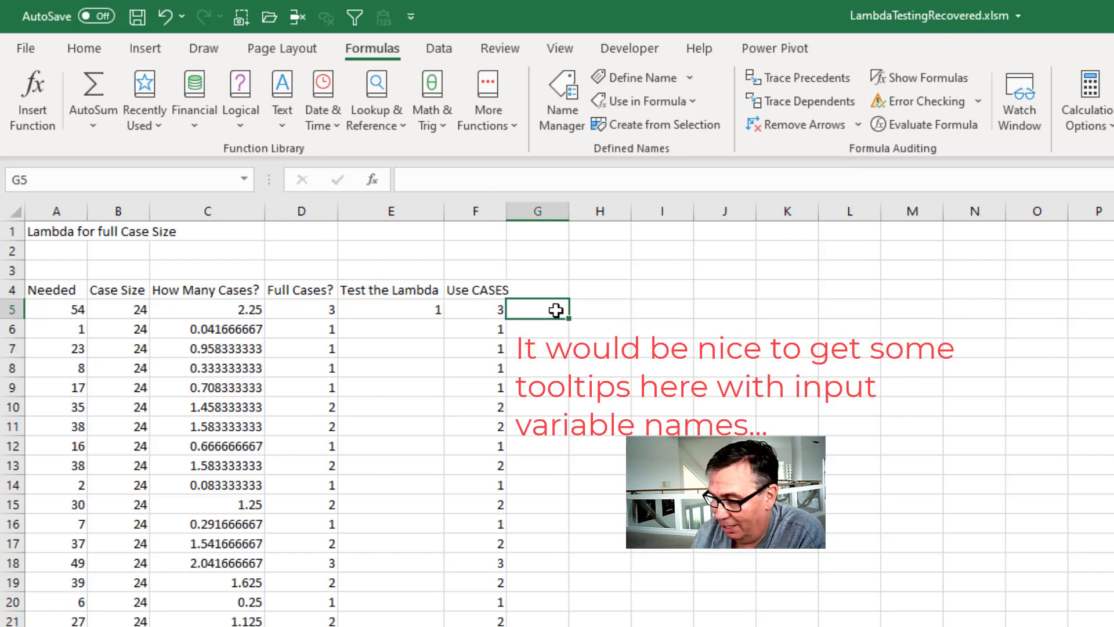
text(=cas)
key(Tab)
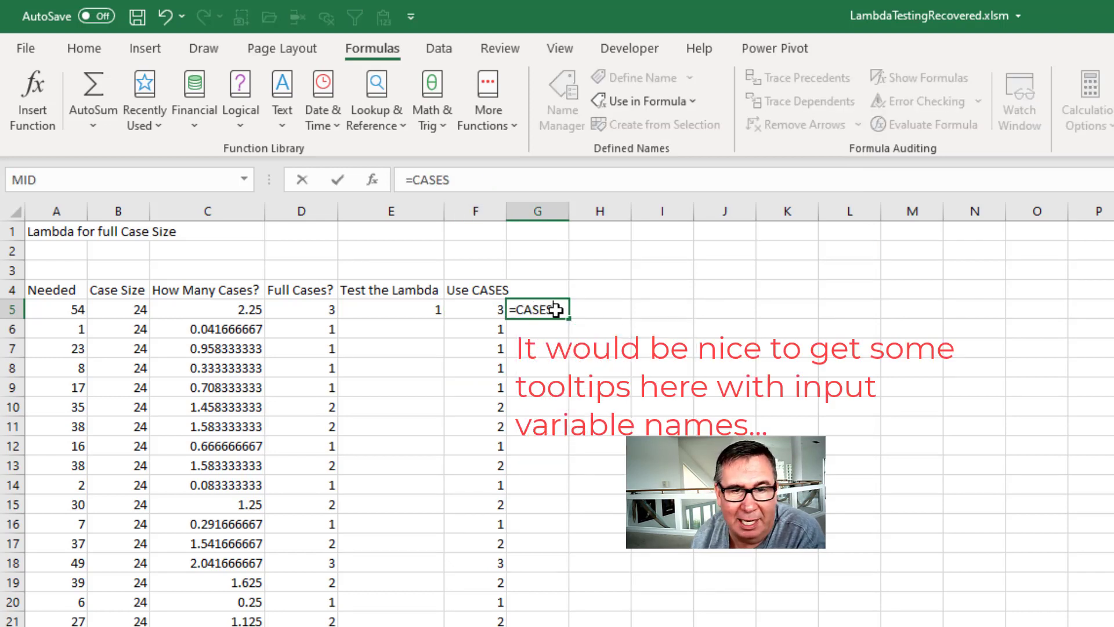
text(()
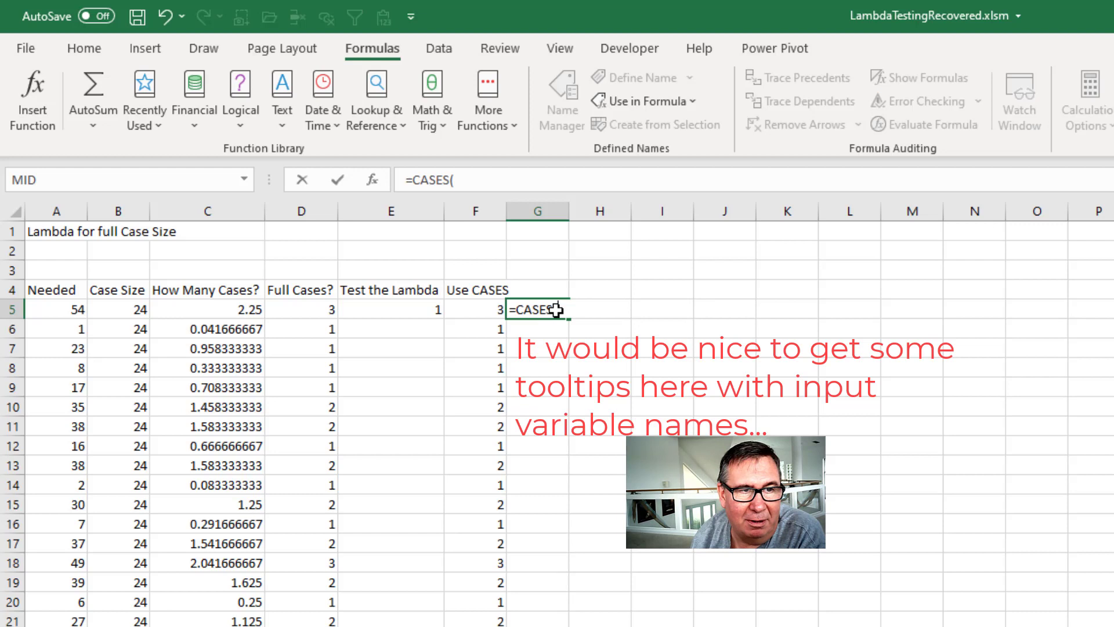
key(Left)
key(Left)
key(Left)
key(Left)
key(Left)
key(Left)
text(,)
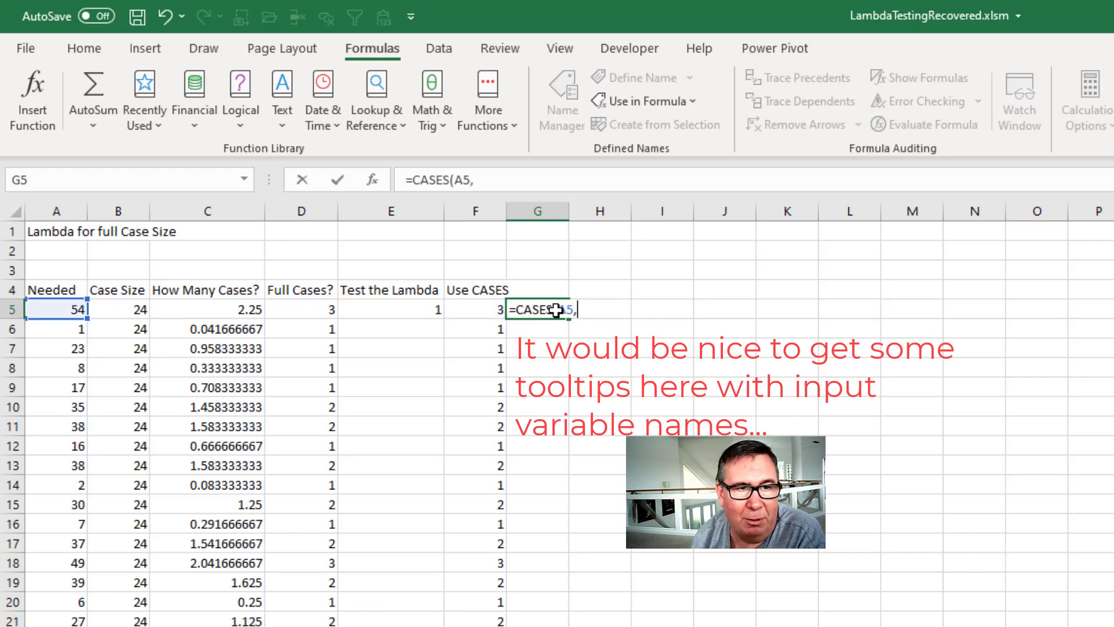
key(Left)
key(Left)
key(Left)
key(Left)
key(Left)
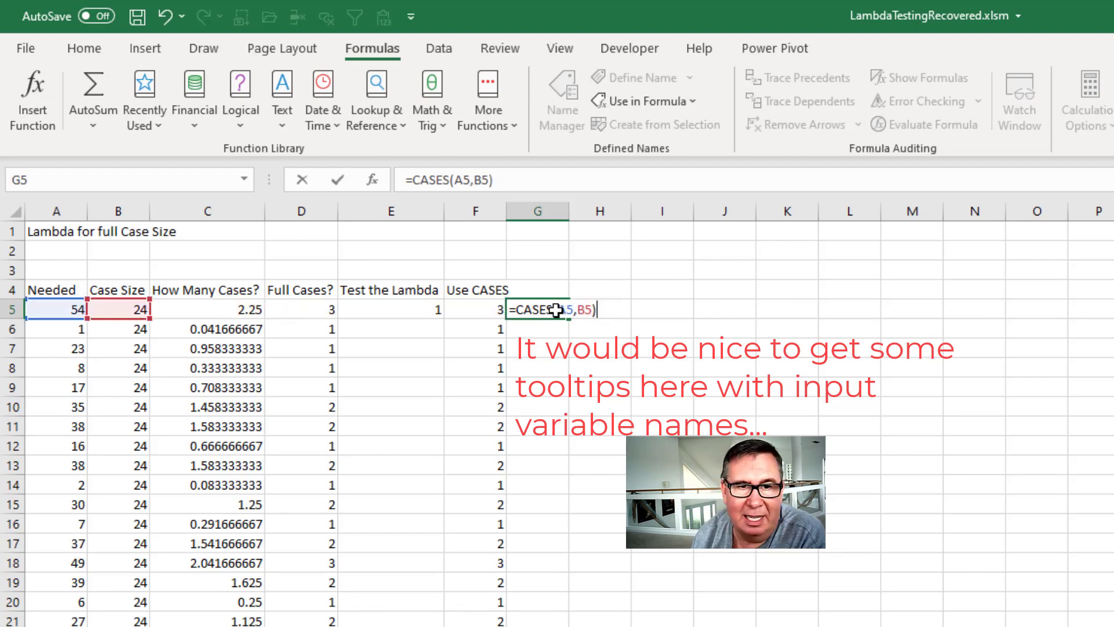
key(Return)
click(556, 310)
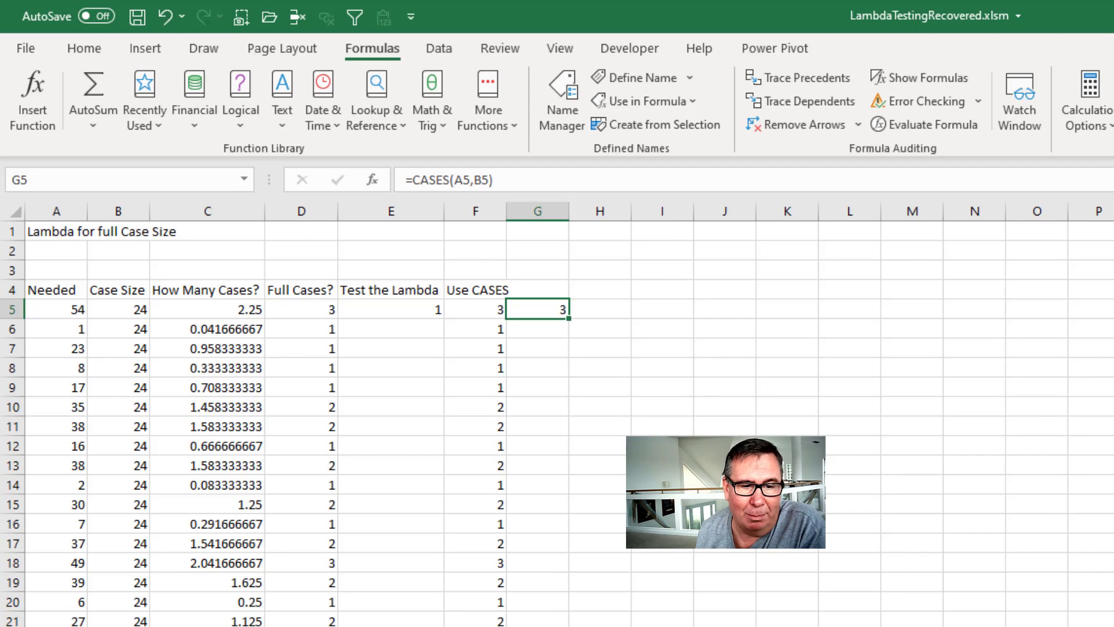
key(ctrl+Page_Down)
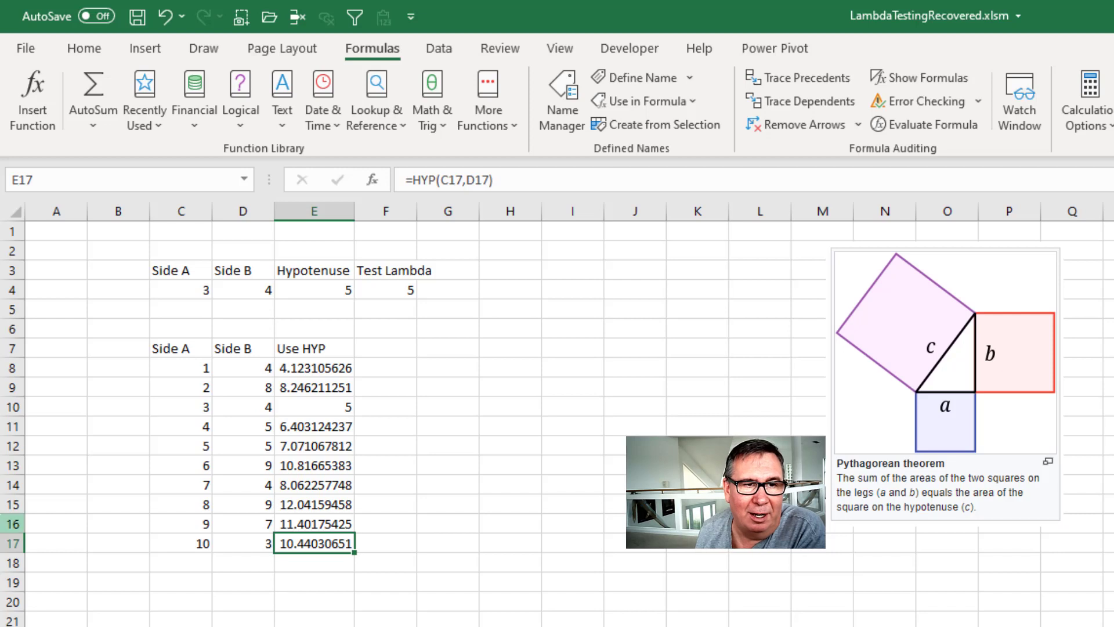
Inspect the hypotenuse formulas in C4, E4, F4 and E8, then list the defined names to view HYP
click(194, 291)
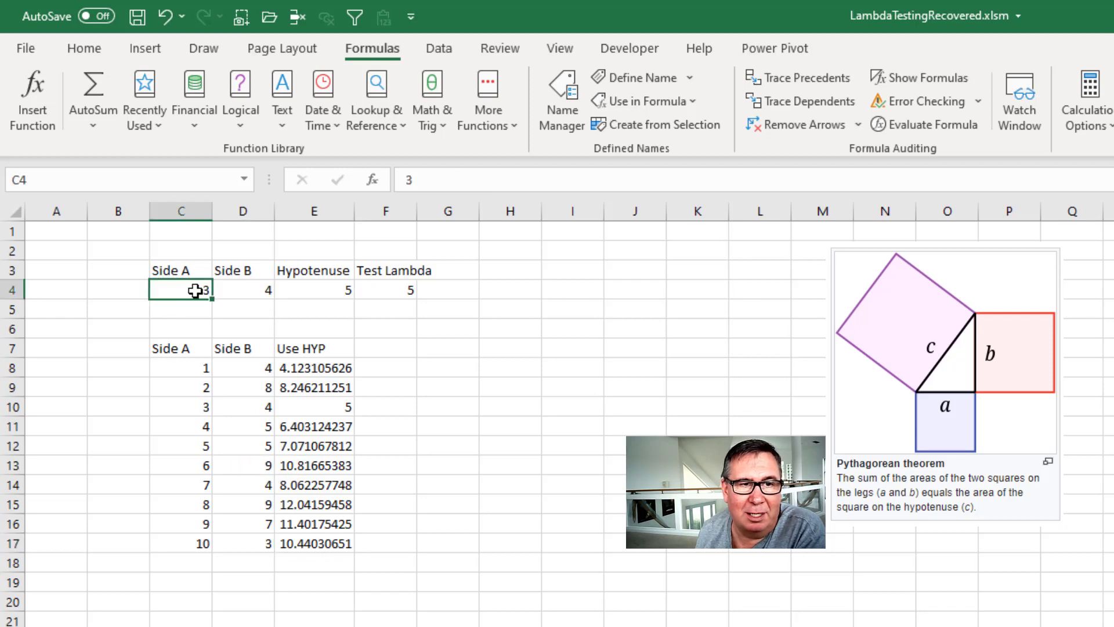
click(235, 291)
click(304, 291)
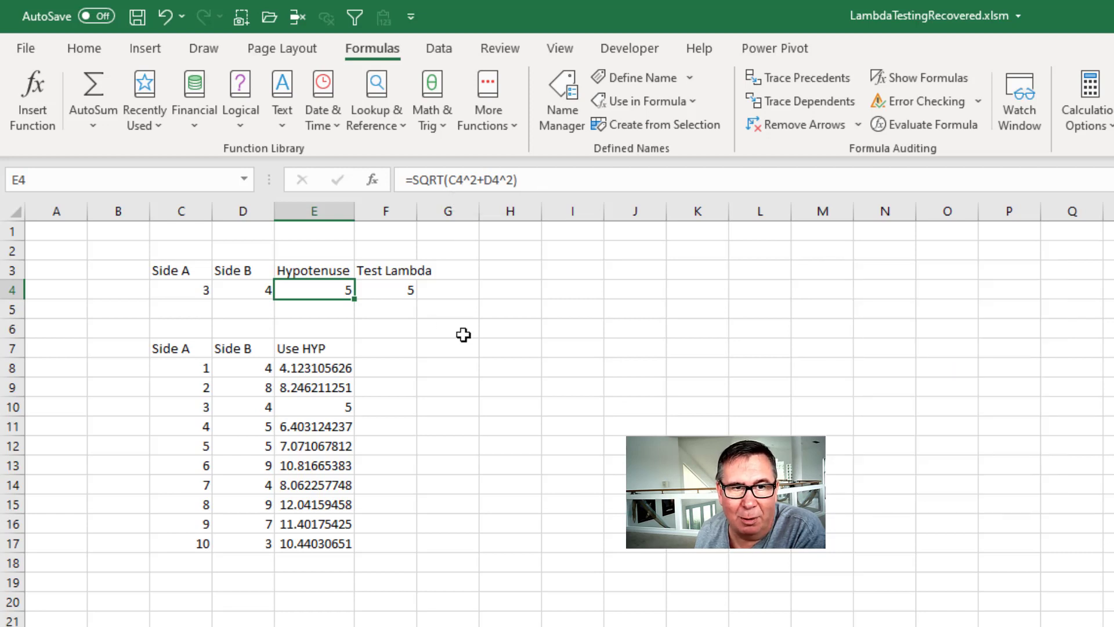
click(401, 288)
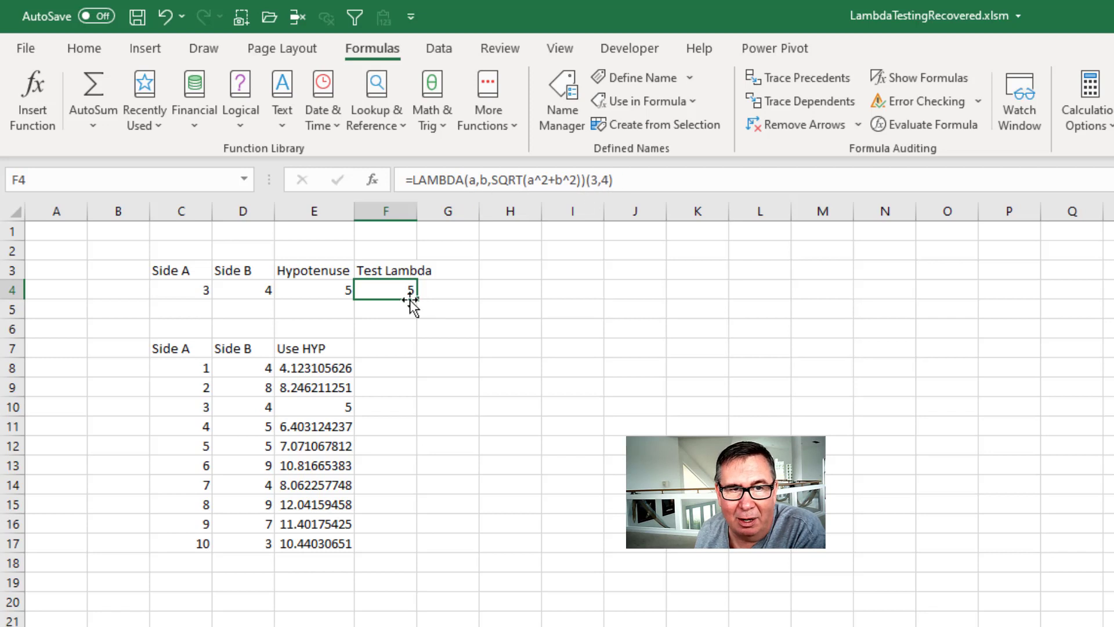
click(326, 368)
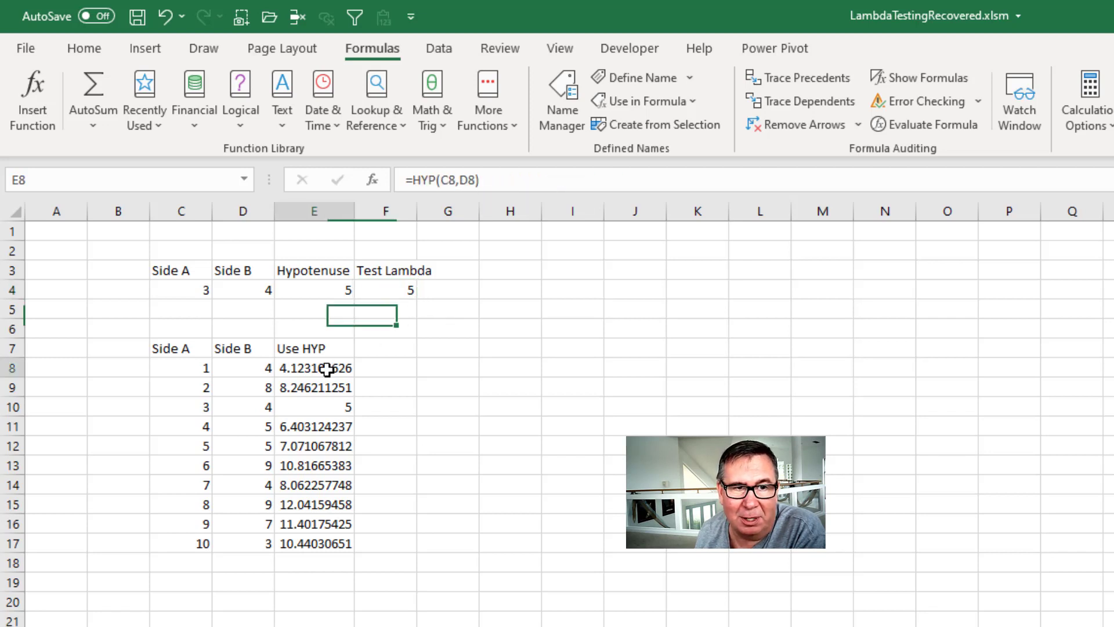
key(ctrl+F3)
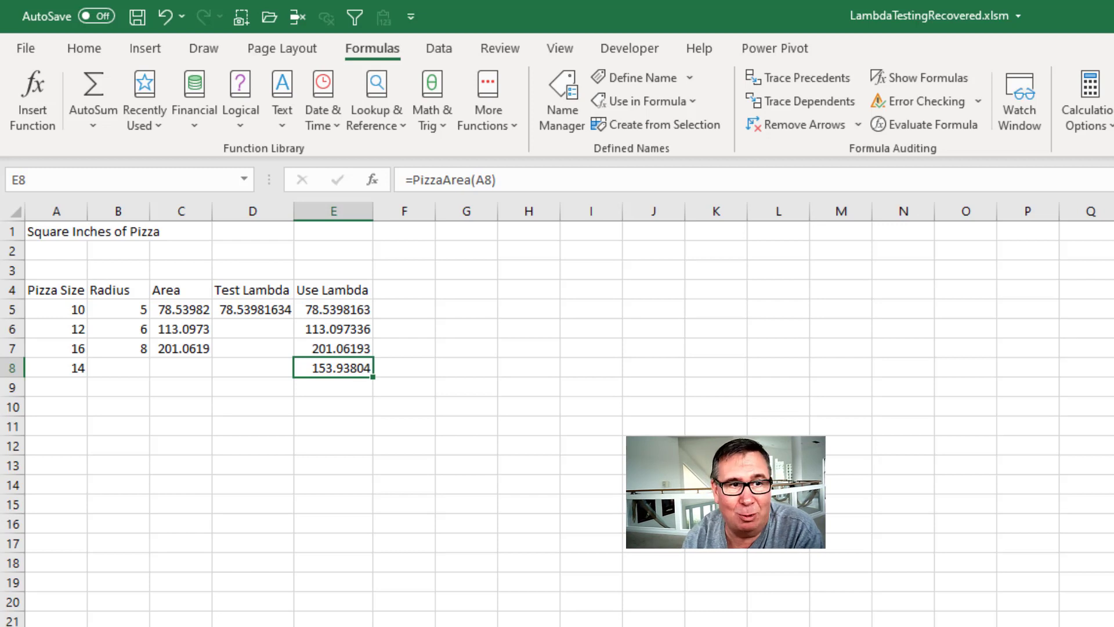
Inspect the pizza sheet's radius, area, test LAMBDA and PizzaArea formulas in B6, C6, D5 and E5
click(333, 348)
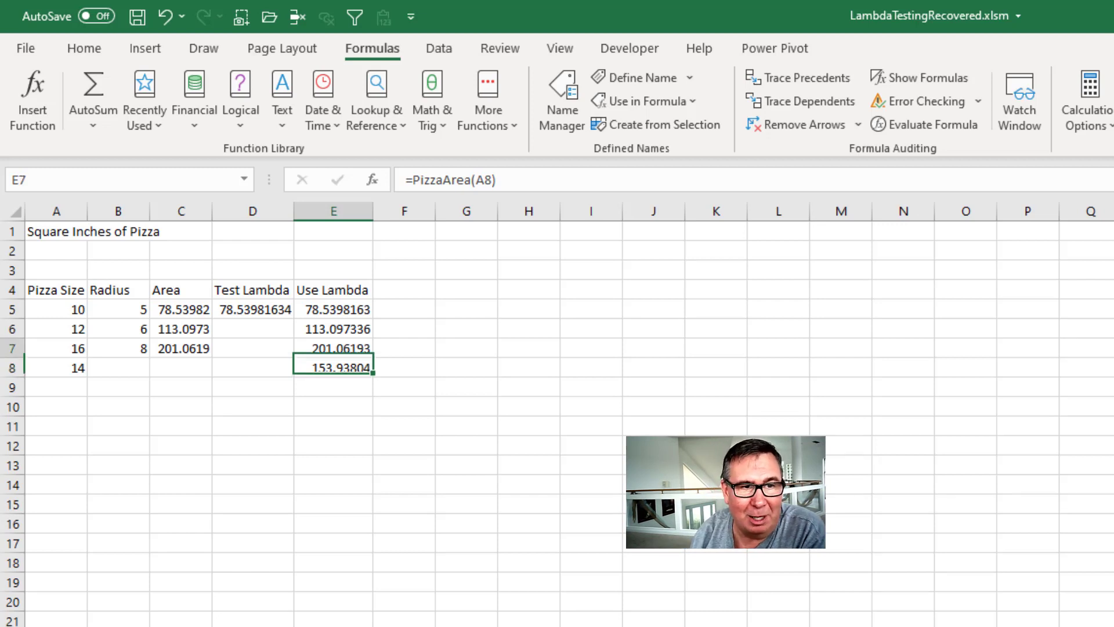
click(181, 329)
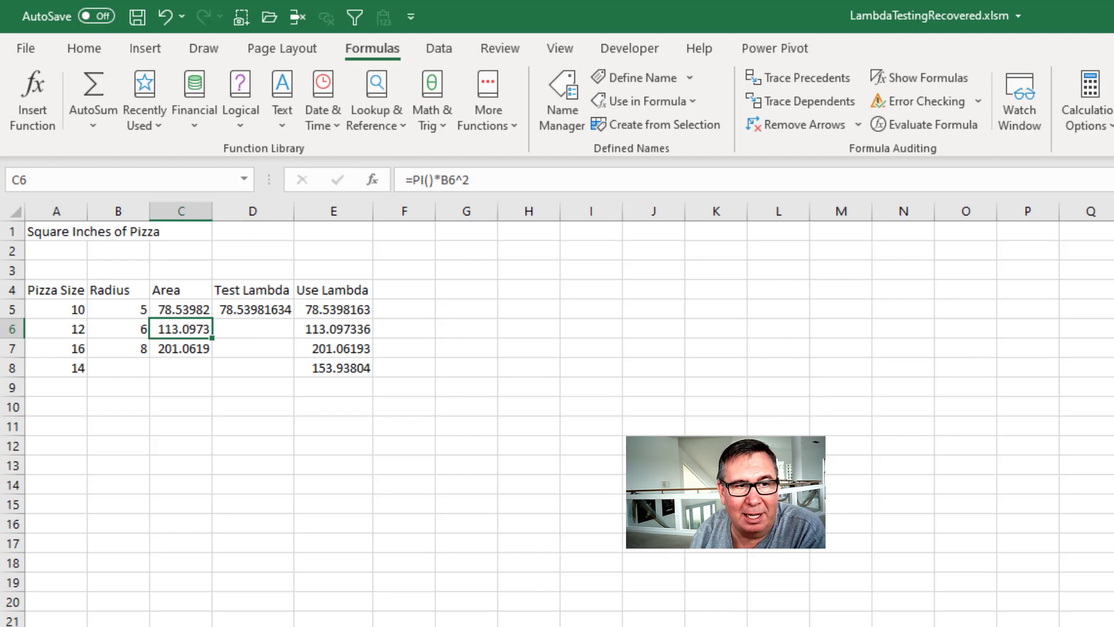
key(Left)
key(Left)
click(117, 329)
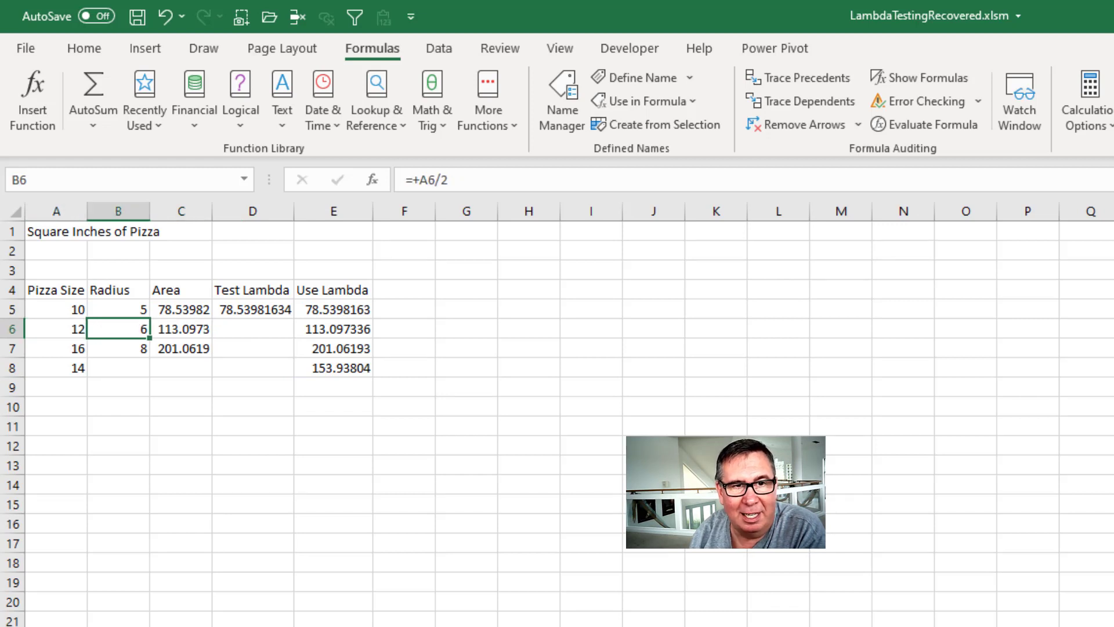
click(181, 329)
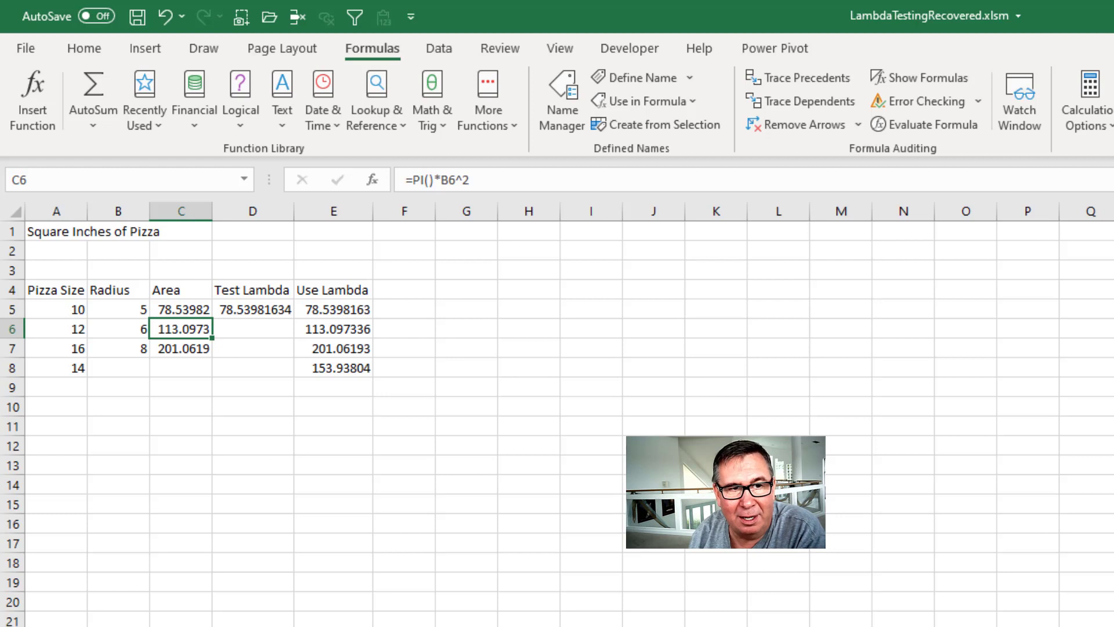
key(Up)
key(Right)
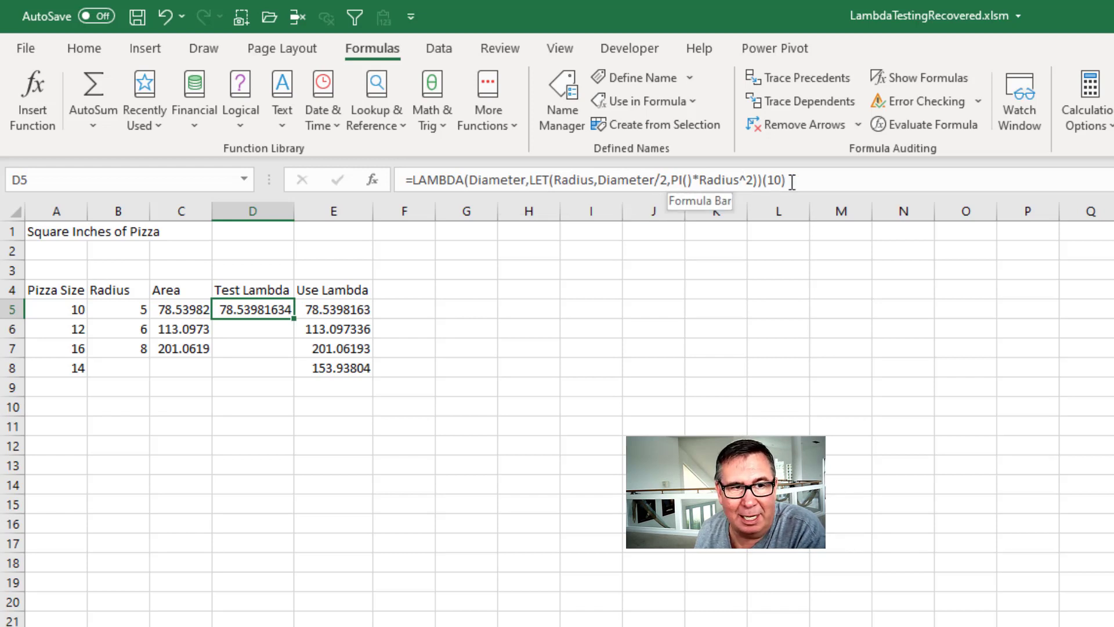
click(352, 310)
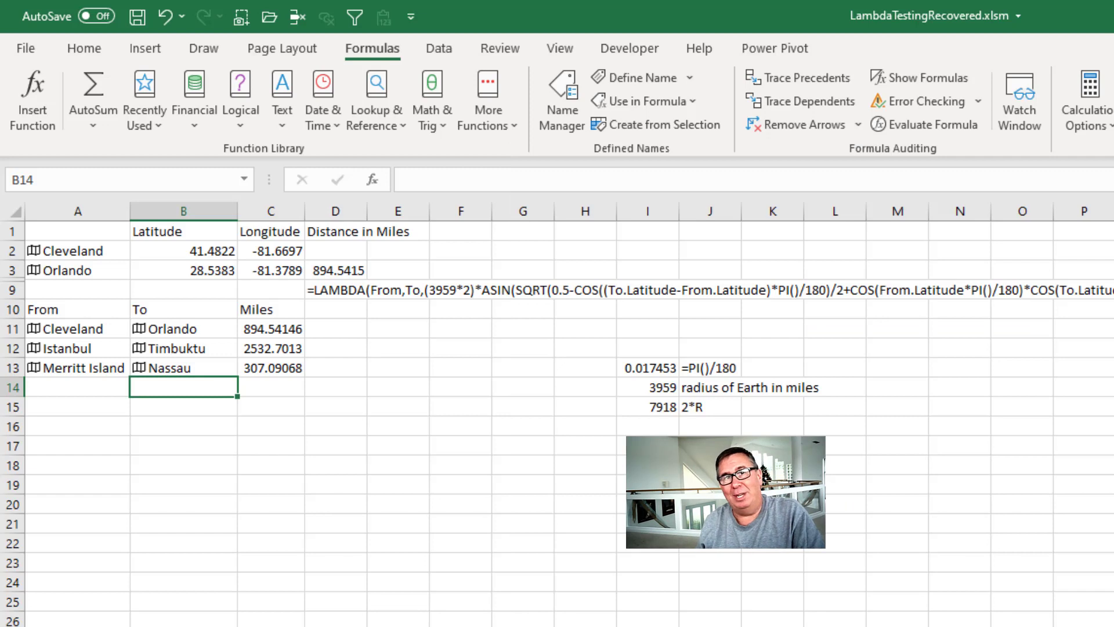
Show the Geography data type options and inspect the Latitude, Longitude and D3 distance formulas
click(439, 51)
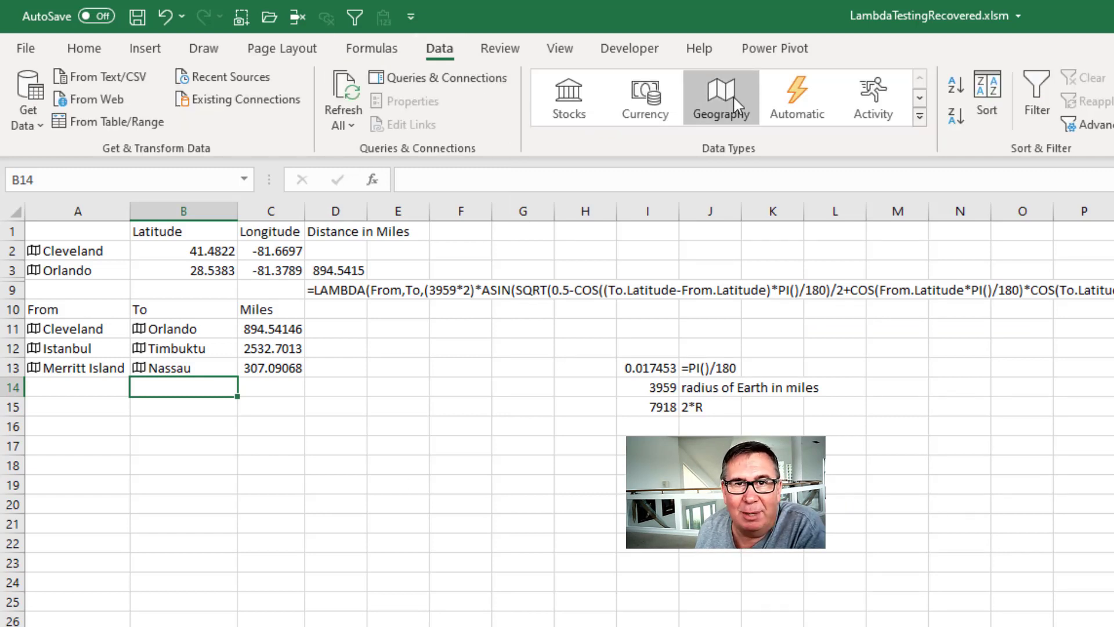
click(93, 251)
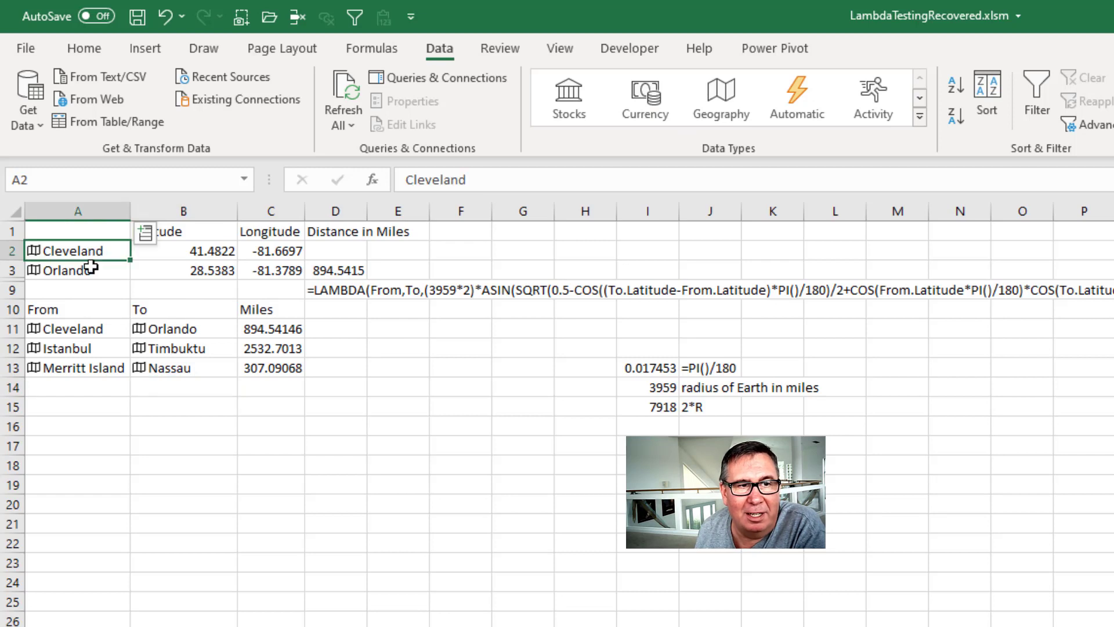
click(81, 285)
click(179, 248)
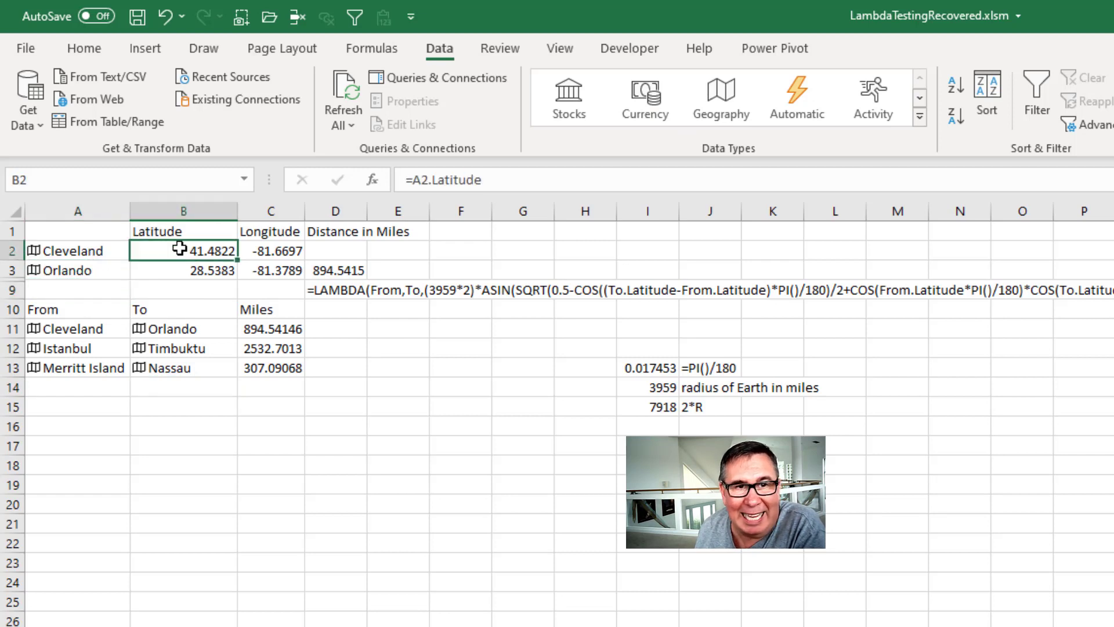
click(263, 252)
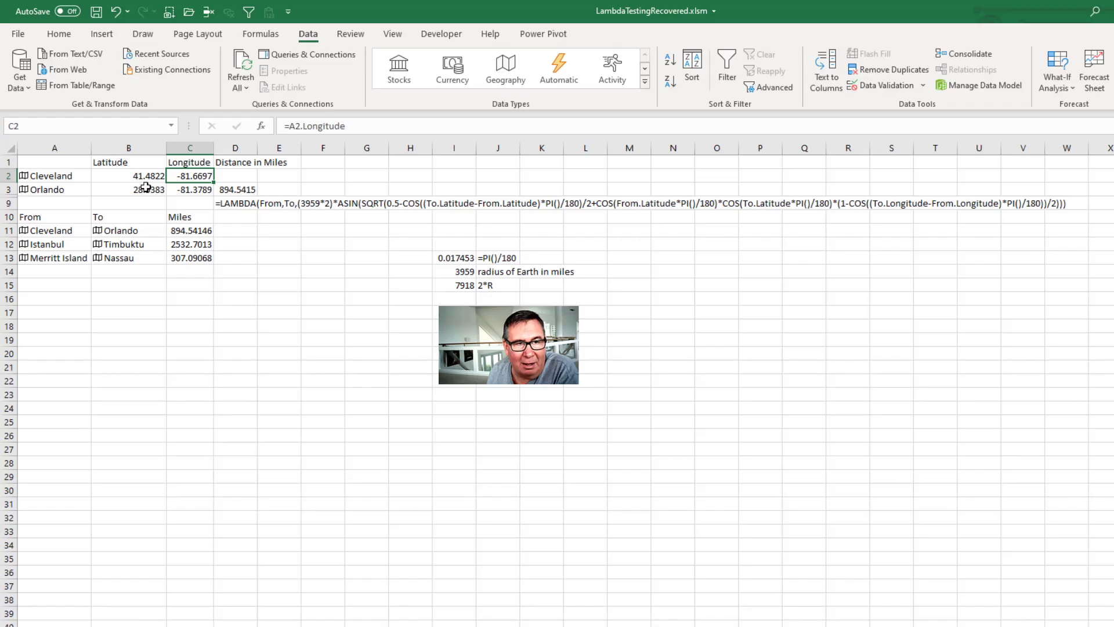
click(206, 267)
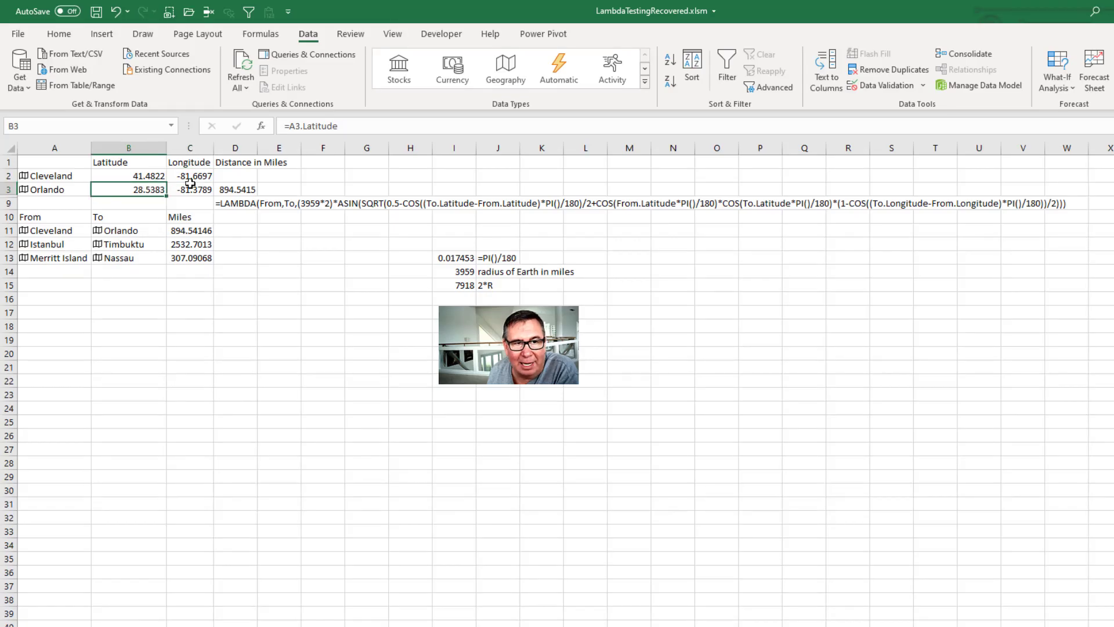
click(224, 189)
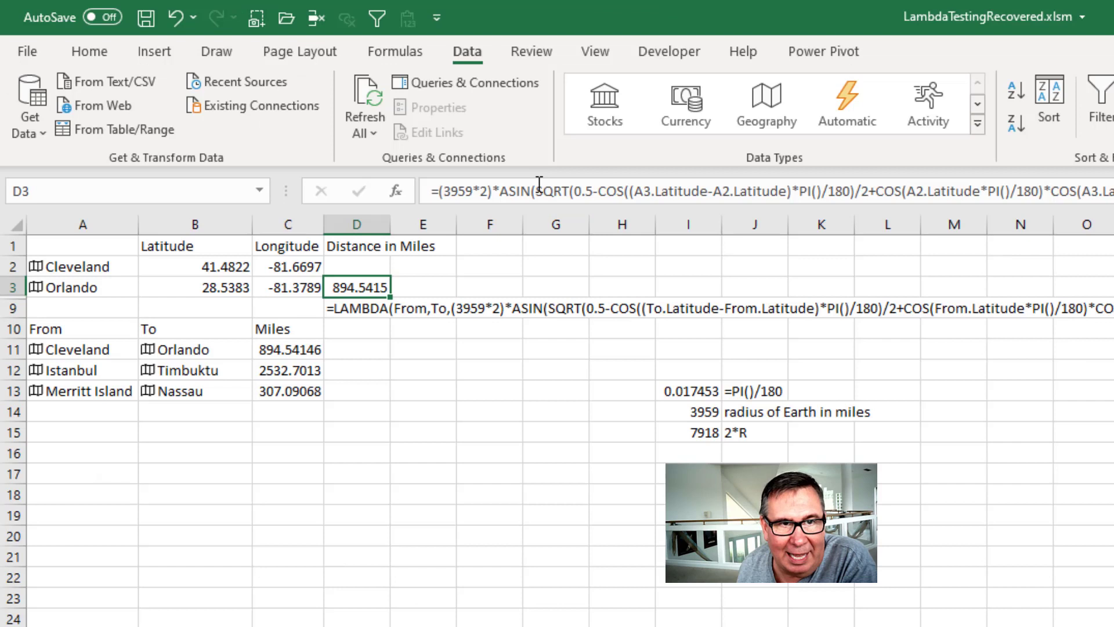
View the Distance LAMBDA in Name Manager and check the =Distance formulas in C12 and C13
click(396, 55)
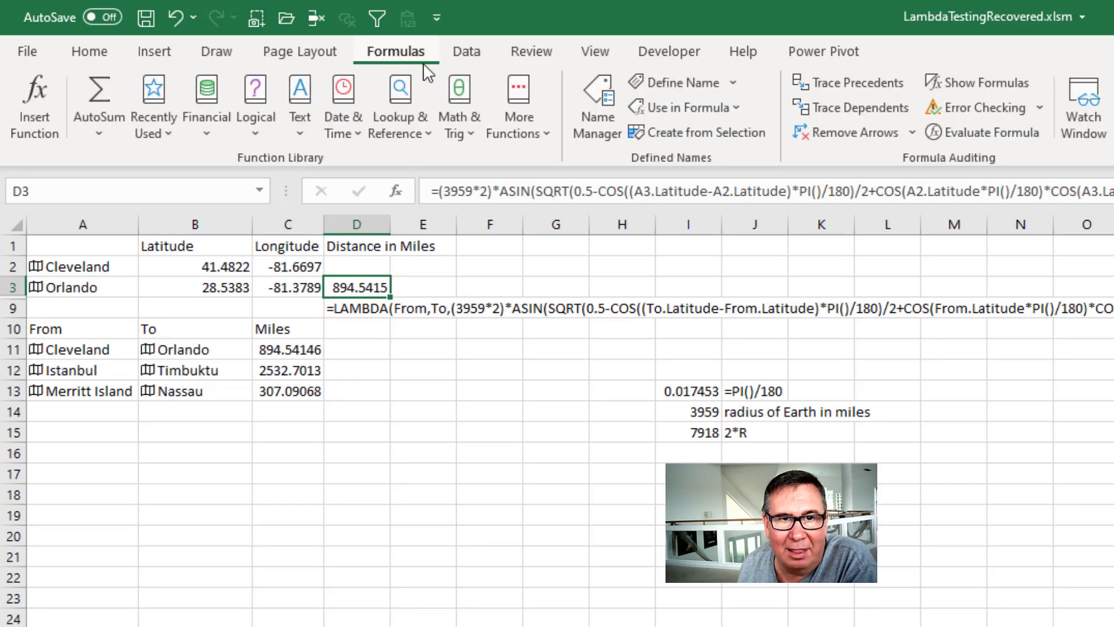
click(598, 95)
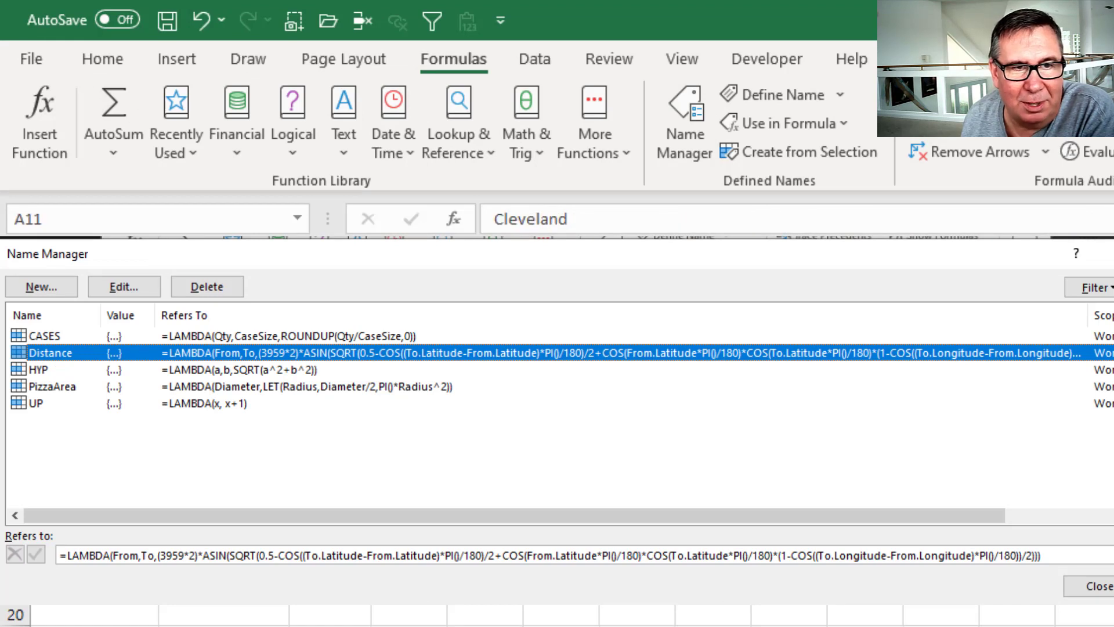
click(329, 424)
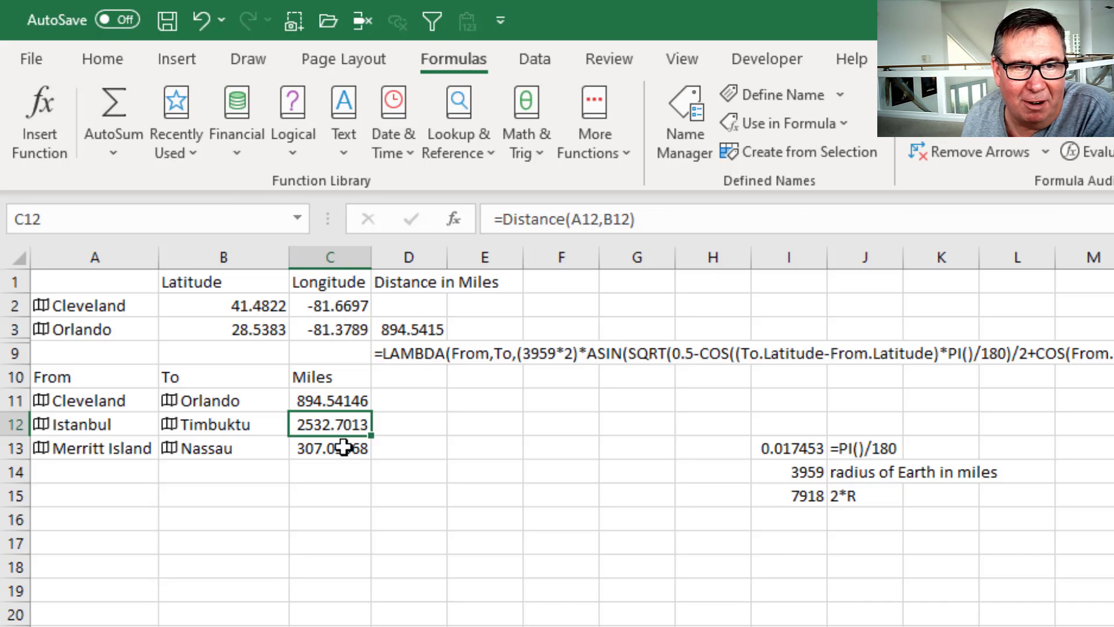
click(344, 448)
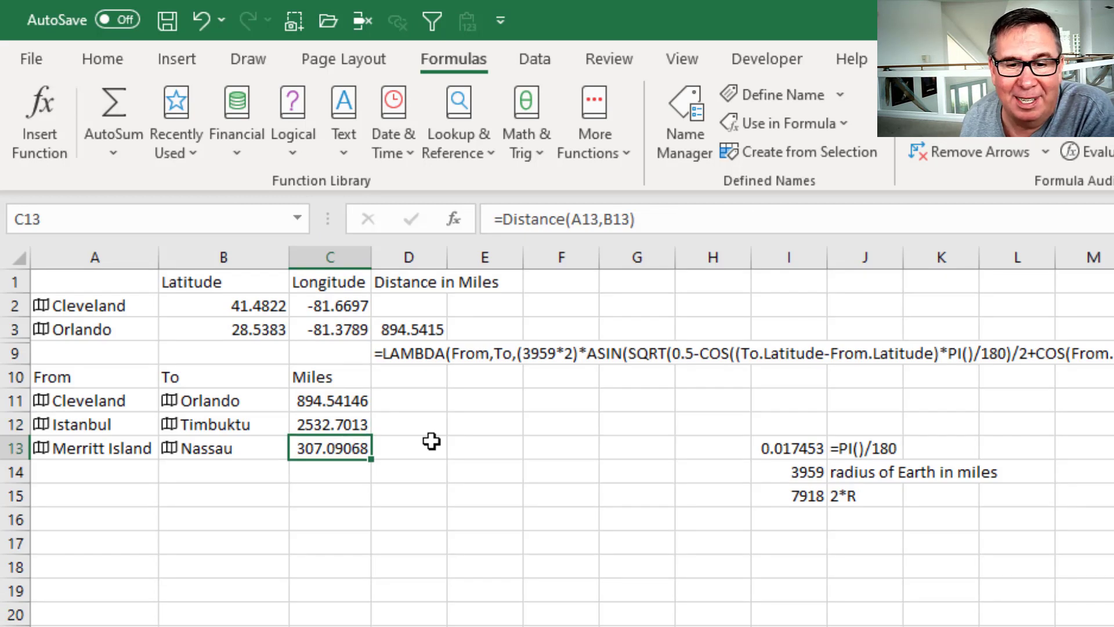